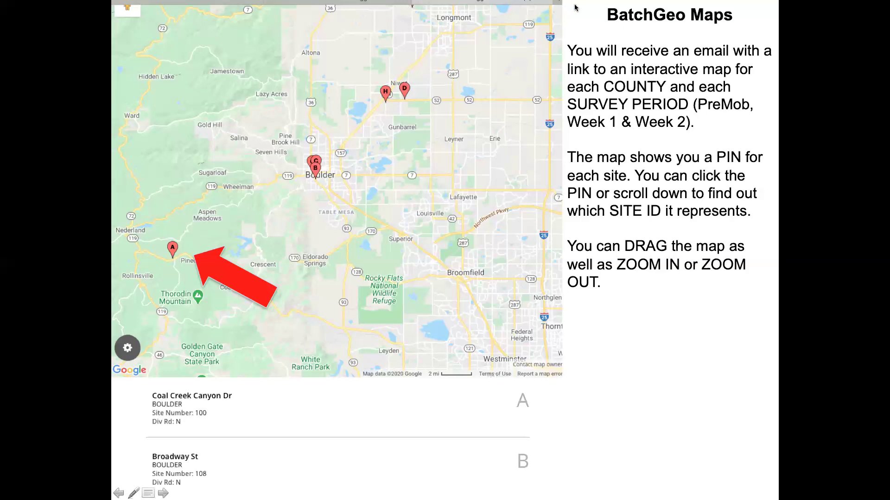
- End the slide show, minimize the presentation, and reposition and enlarge the browser window showing the site scheduling email
left_click(586, 65)
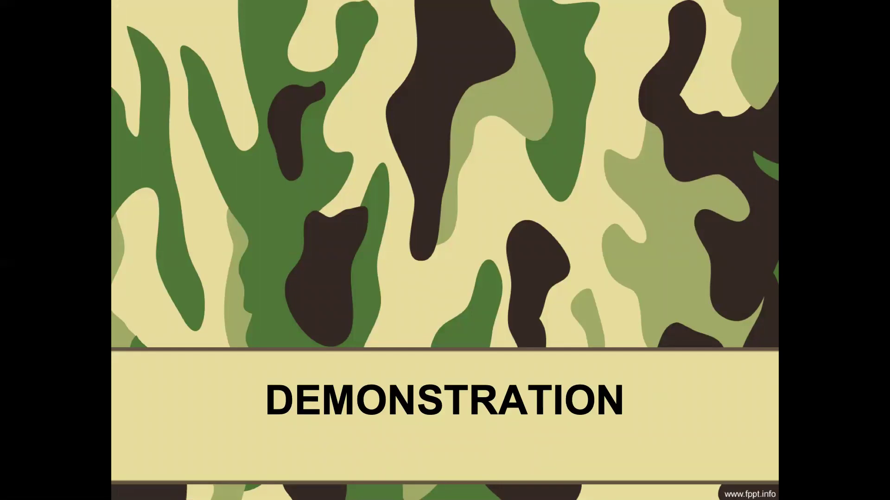
key("Escape")
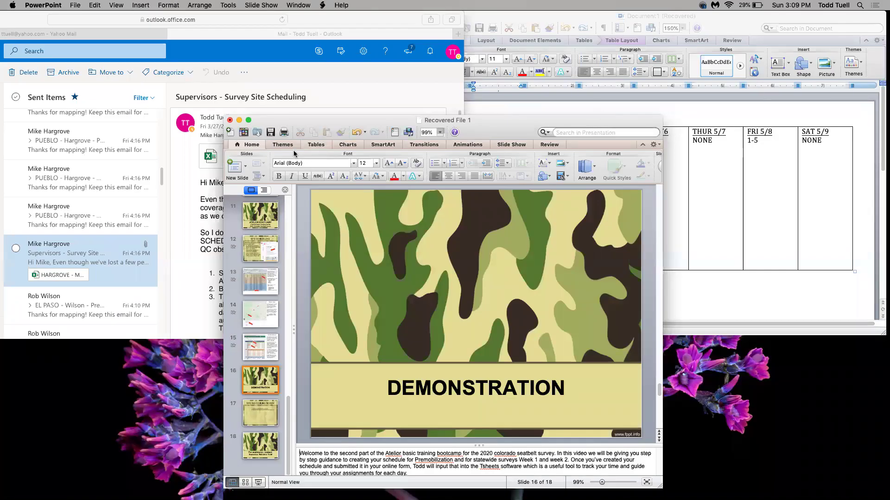
left_click(239, 120)
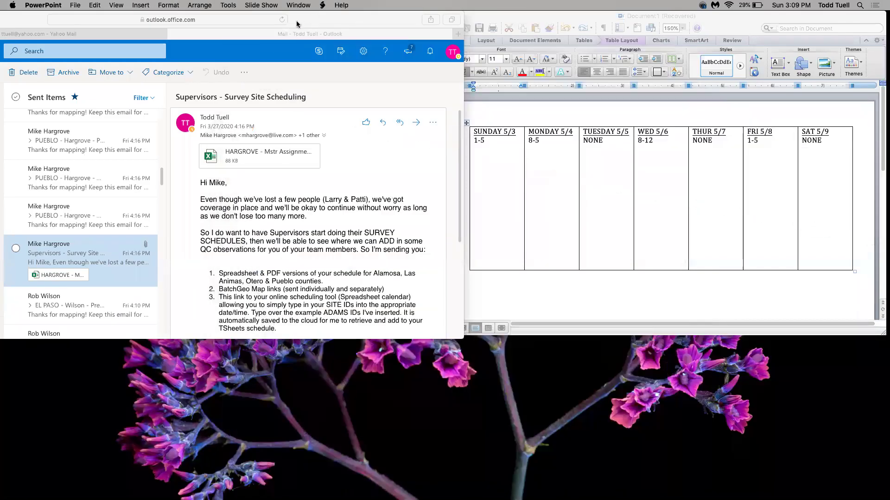
left_click_drag(298, 27, 302, 80)
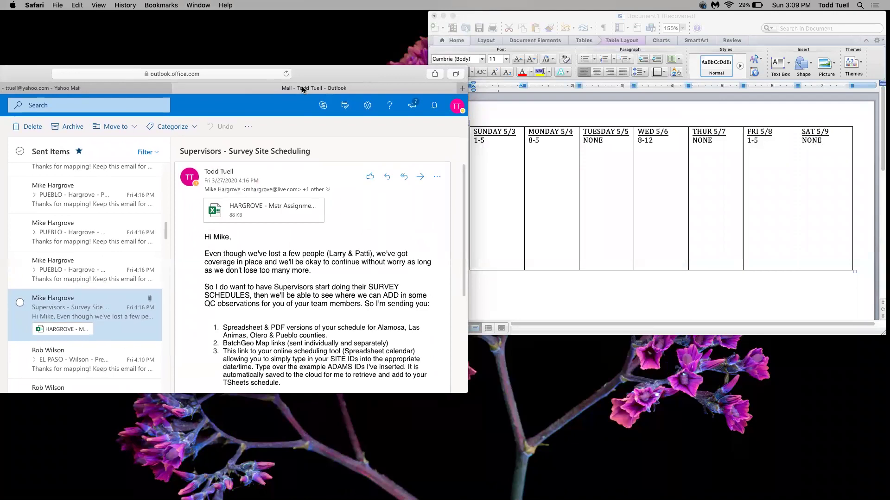
left_click_drag(212, 394, 222, 495)
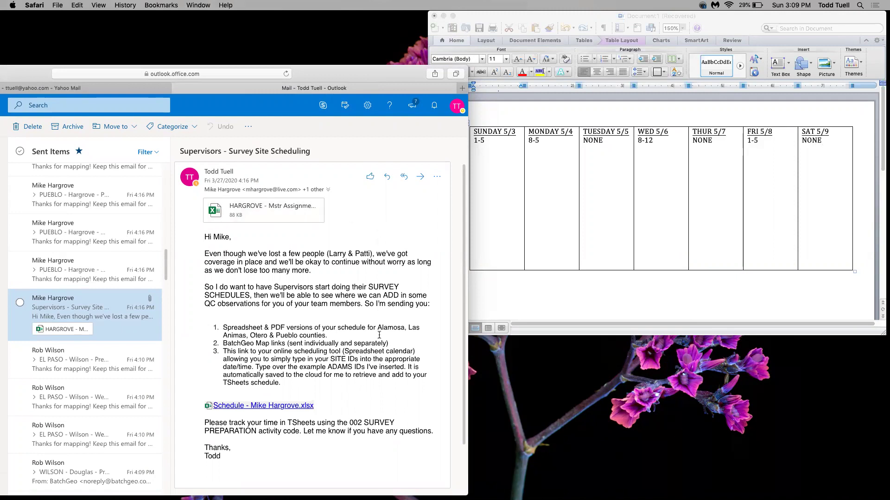
- Open the schedule workbook linked in the scheduling email and the BatchGeo map linked in the PUEBLO PreMob email
left_click(293, 406)
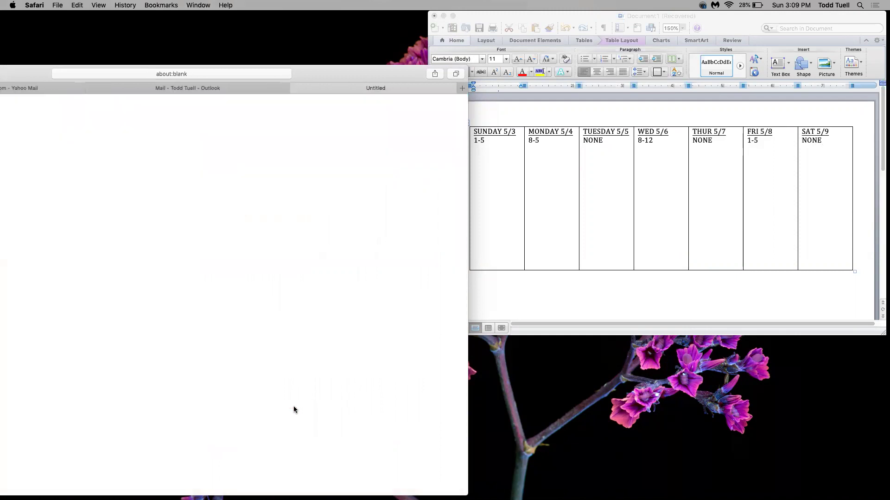
left_click(152, 89)
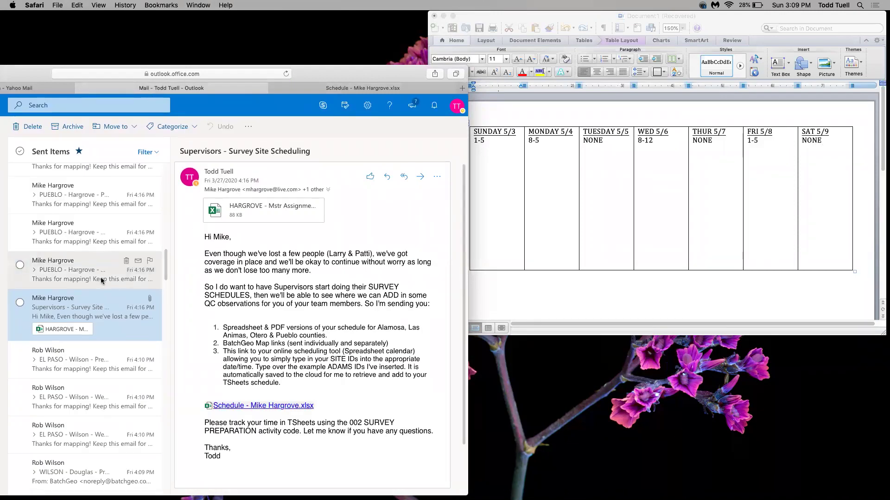
left_click(90, 205)
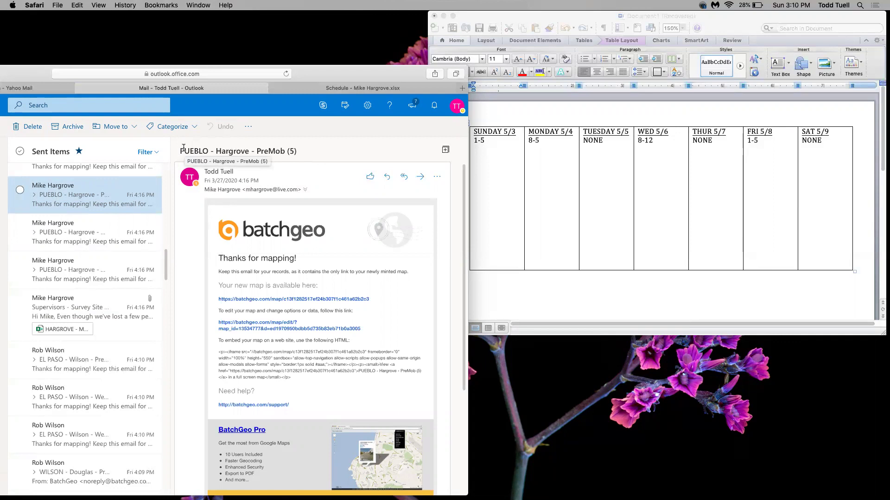
left_click(277, 300)
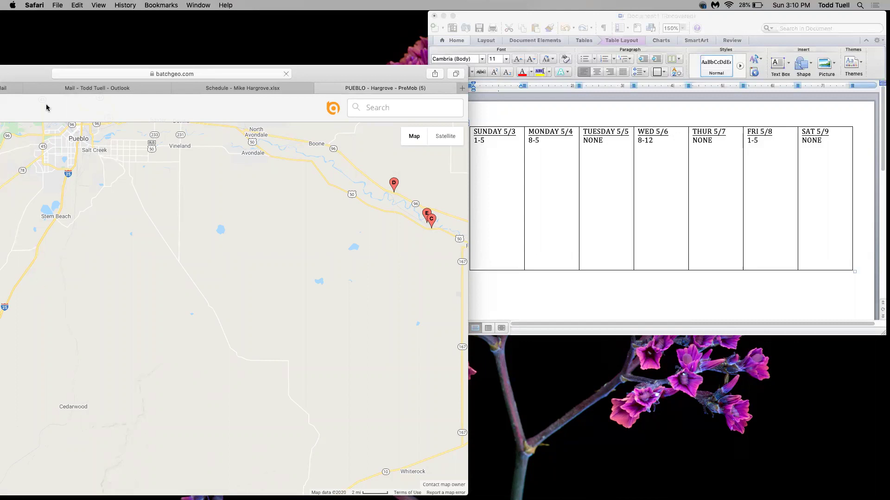
- Show all pins on the Pueblo PreMob map and review the list of sites below it
left_click_drag(26, 80, 152, 76)
left_click(21, 157)
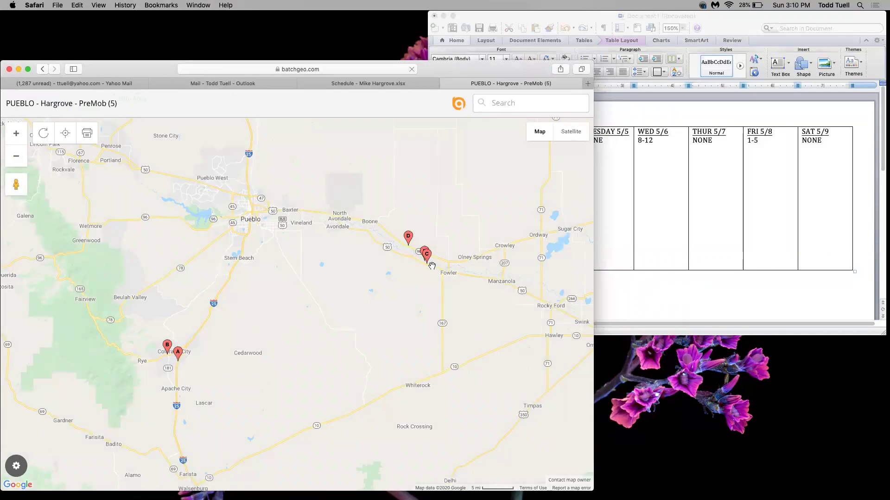
scroll(408, 332, "down", 5)
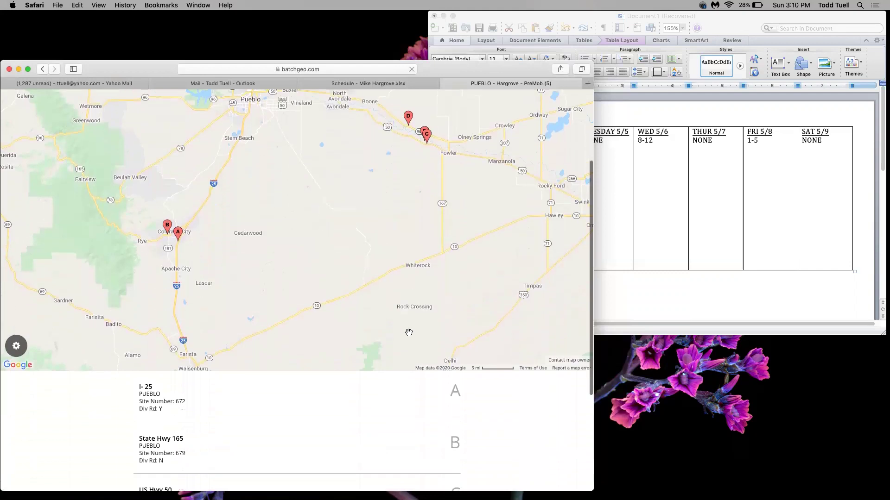
scroll(408, 333, "down", 6)
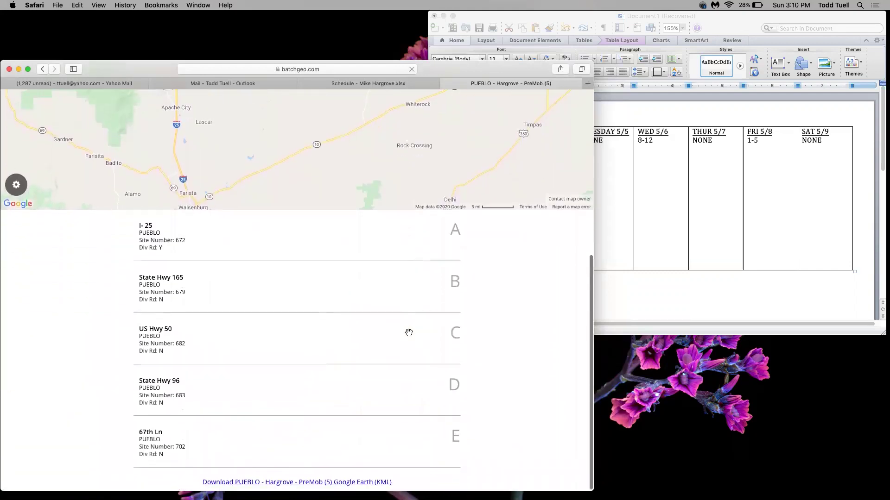
scroll(409, 336, "up", 6)
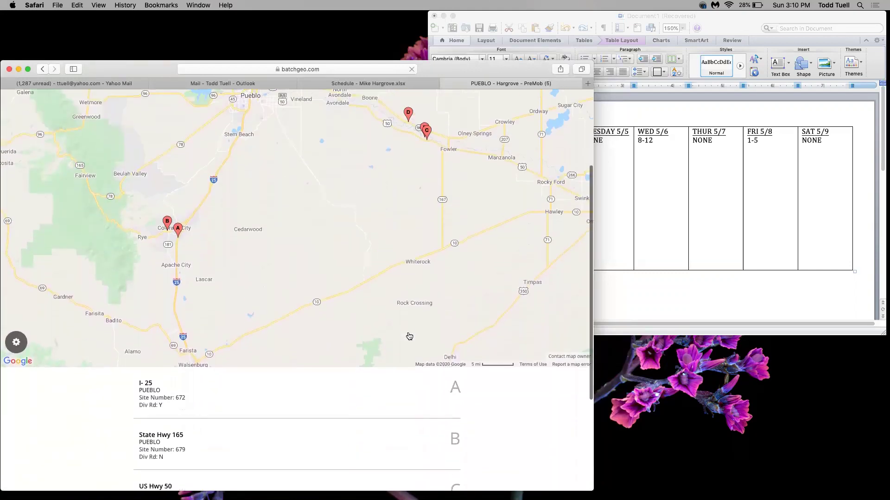
scroll(408, 332, "up", 4)
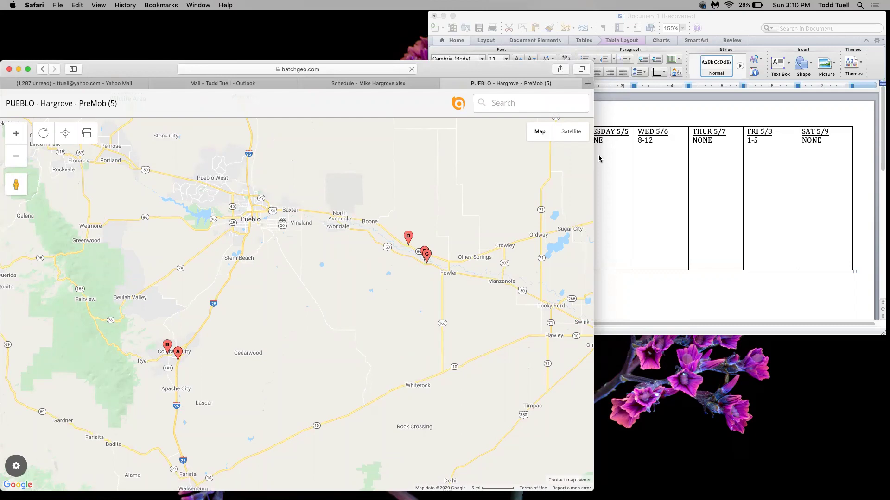
- Narrow the browser beside the Word planning table and enter Pueblo 672 and 679 under Sunday 5/3
left_click_drag(593, 159, 431, 176)
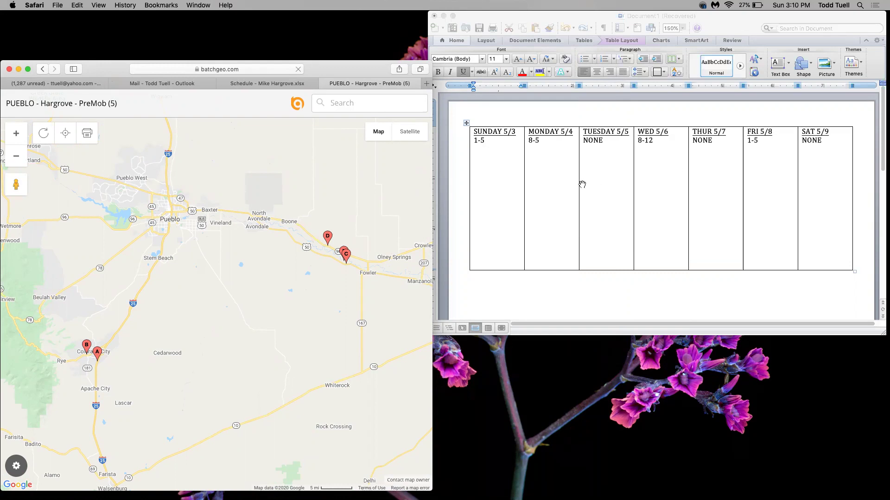
left_click(487, 142)
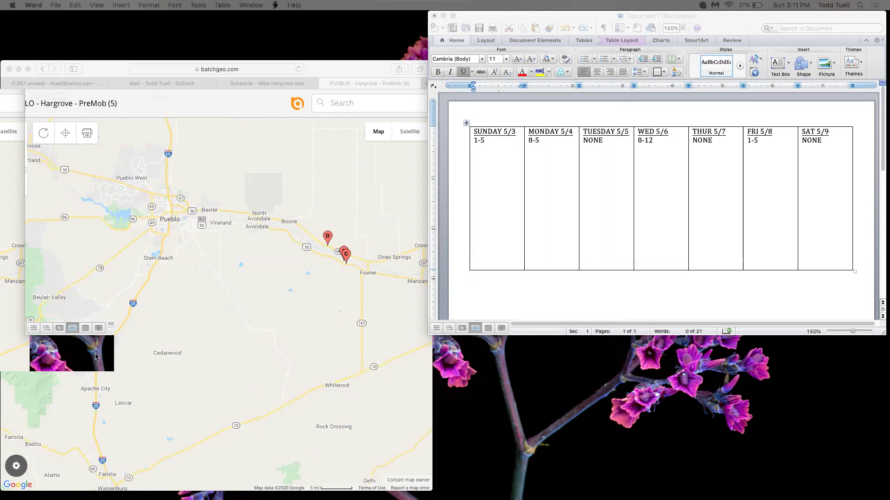
scroll(159, 365, "down", 8)
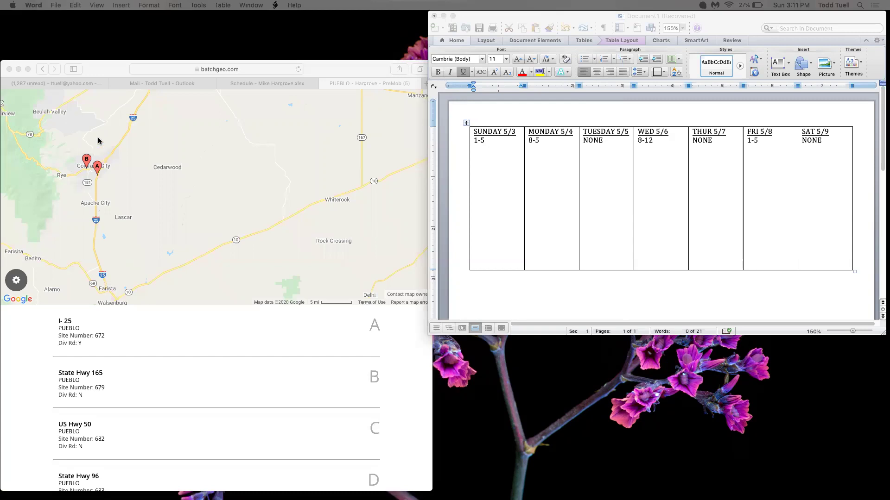
scroll(128, 174, "up", 4)
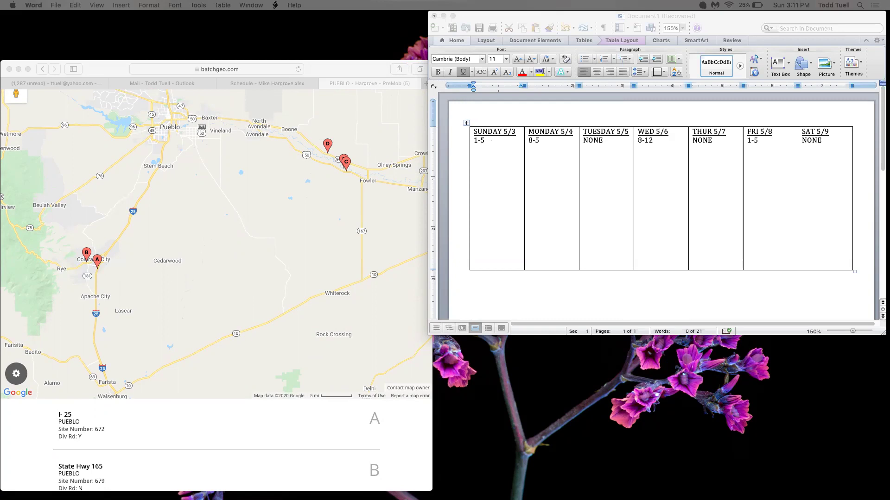
left_click(492, 147)
key("Return")
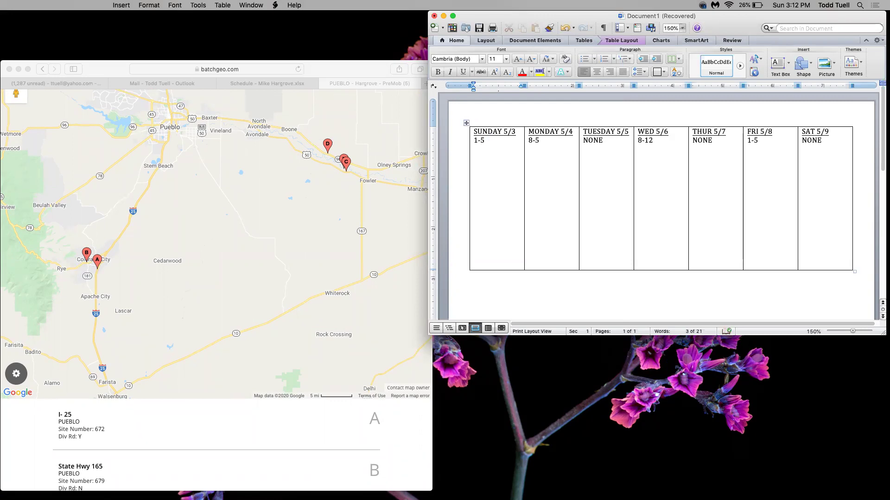
type("Pueblo 672")
key("Return")
type("679")
- In the browser, examine pins C, D and E on the Pueblo map and match them to their site numbers
left_click(329, 179)
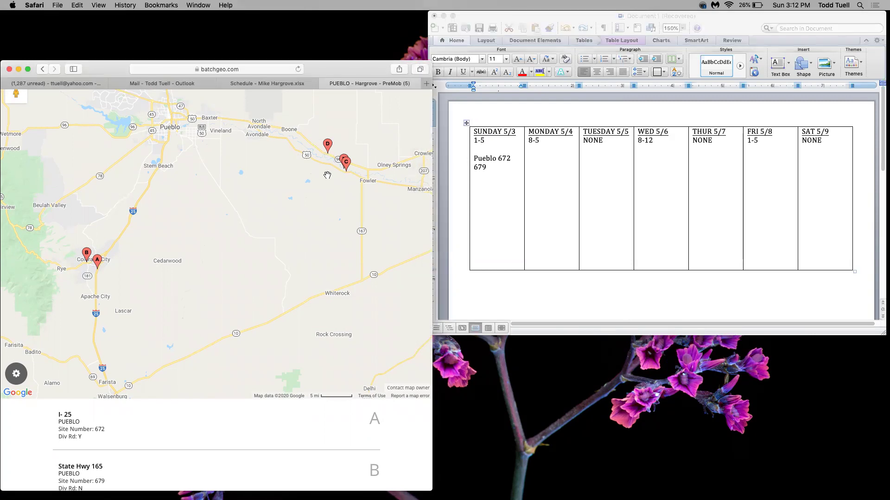
scroll(333, 174, "up", 3)
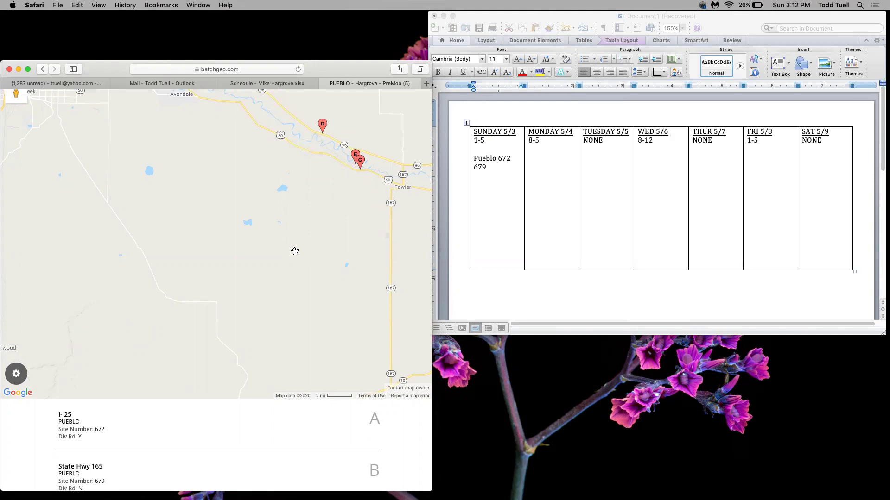
scroll(295, 251, "down", 3)
scroll(295, 251, "up", 2)
scroll(295, 251, "up", 2)
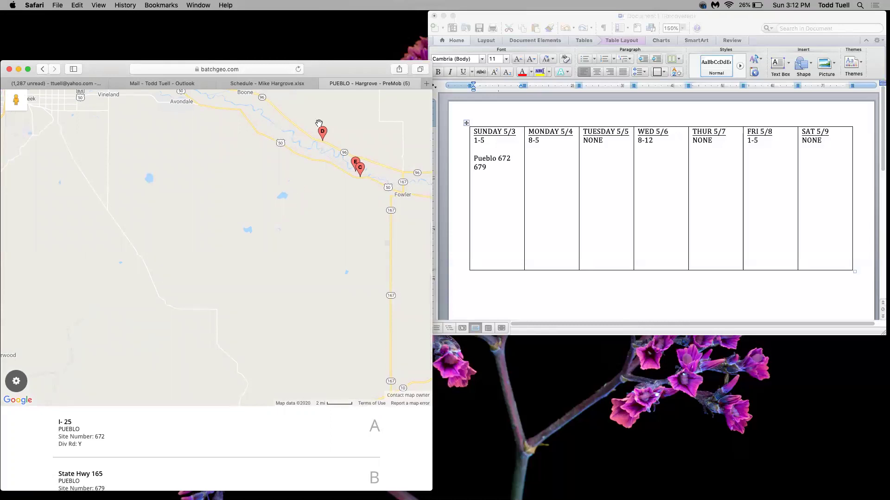
mouse_move(323, 131)
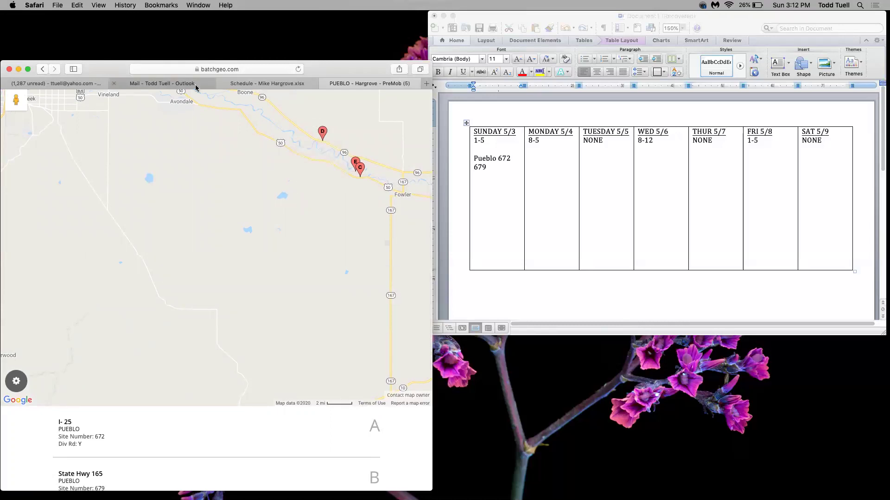
left_click_drag(179, 162, 181, 226)
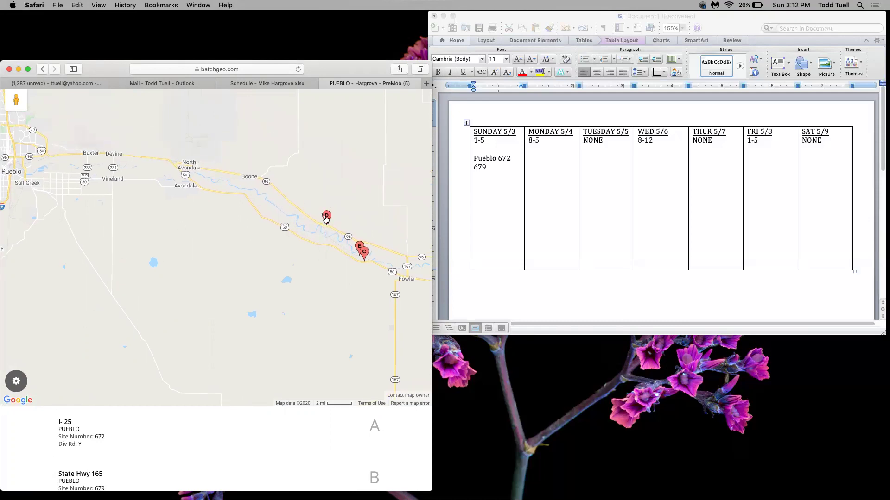
mouse_move(326, 219)
mouse_move(357, 251)
scroll(291, 349, "down", 7)
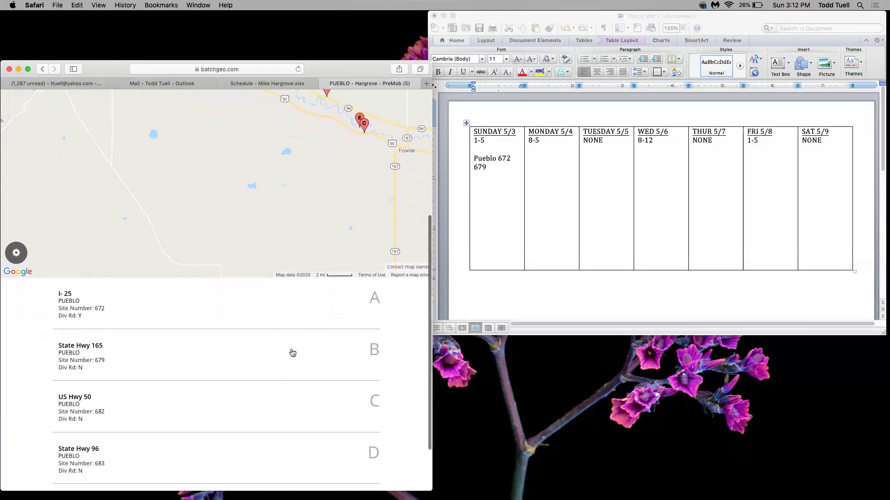
scroll(292, 354, "up", 2)
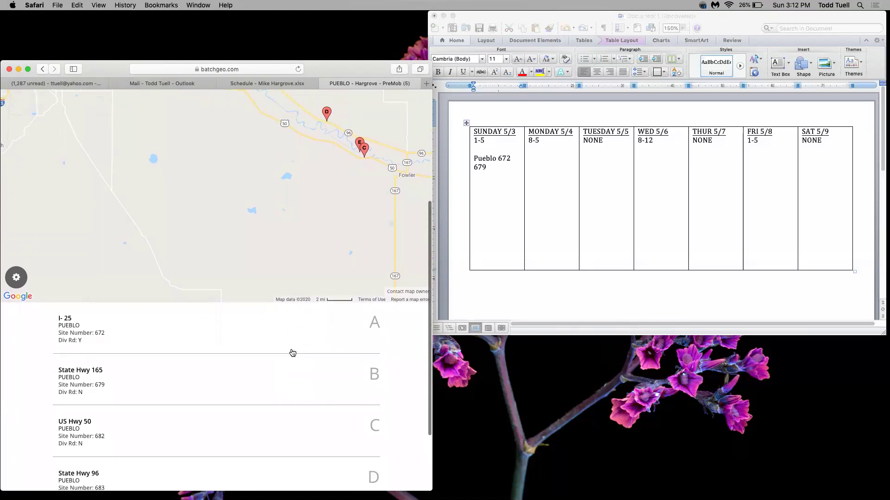
scroll(292, 353, "down", 5)
scroll(292, 353, "up", 4)
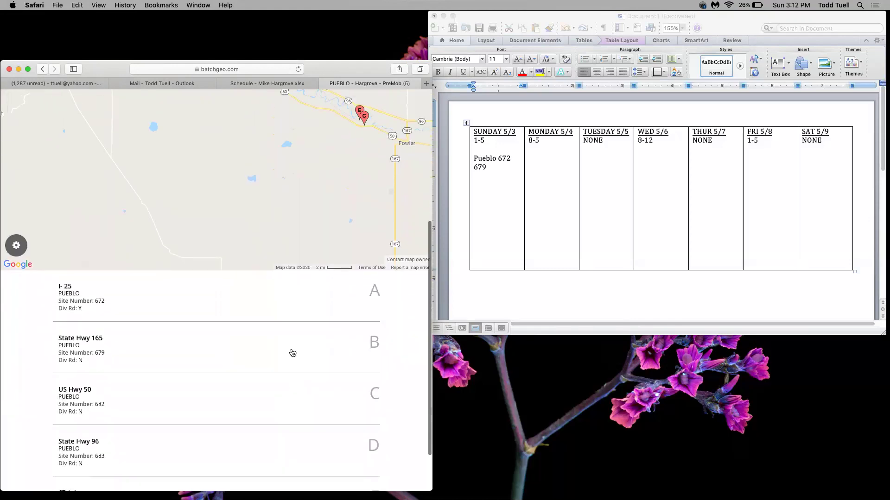
scroll(292, 353, "down", 4)
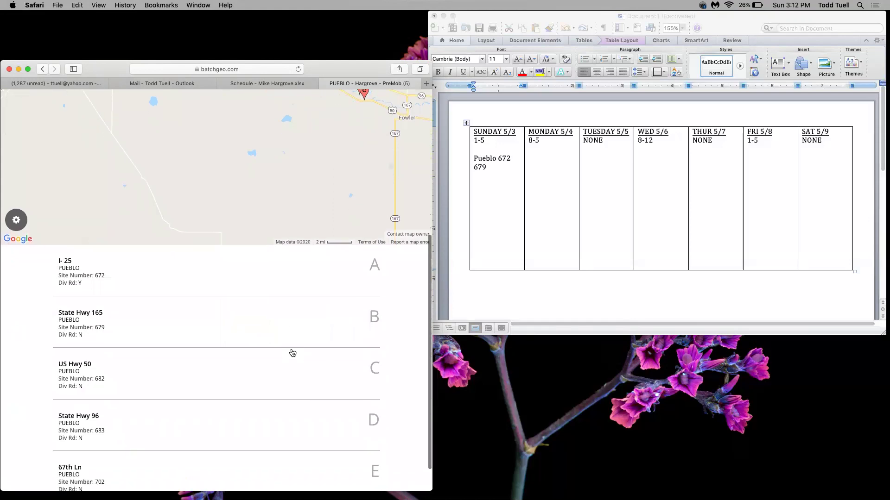
- In the Word planning table, enter pueblo 683, 702 and 682 on separate lines under Monday 5/4
left_click(540, 156)
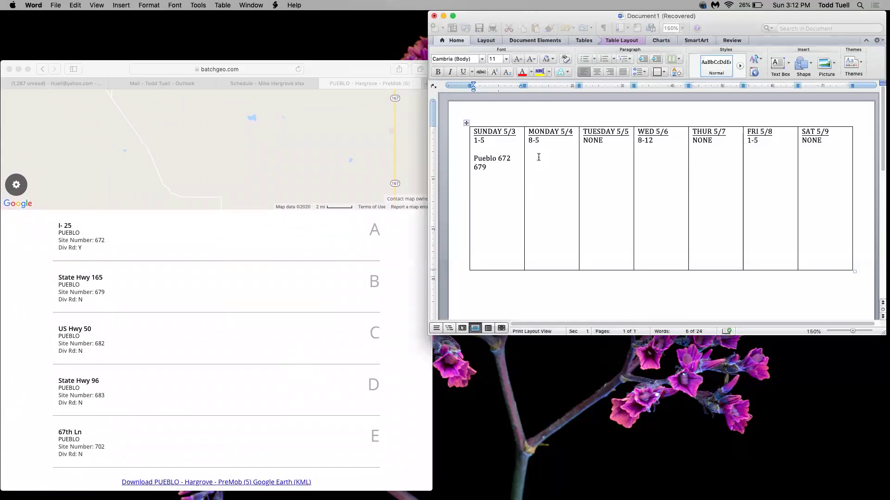
type("prue")
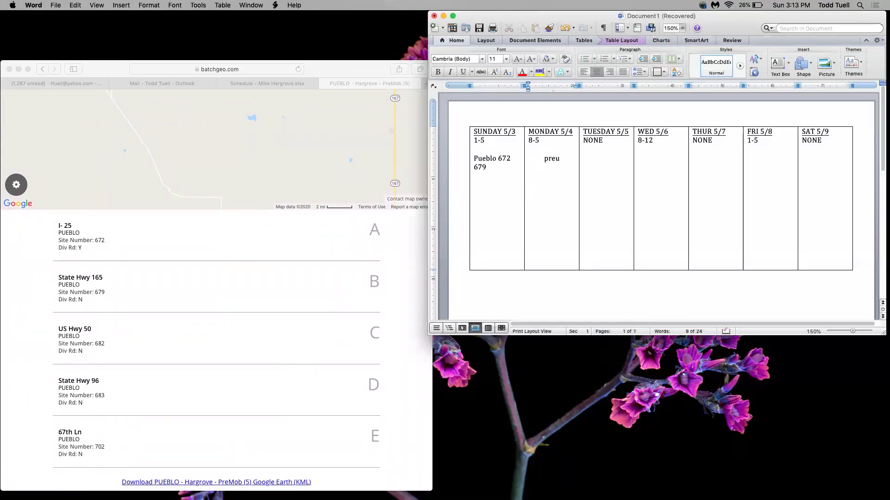
key("BackSpace")
key("BackSpace")
key("BackSpace")
type("rue")
key("BackSpace")
key("BackSpace")
key("BackSpace")
type("ueblo 683")
key("Return")
type("702 ")
type("682")
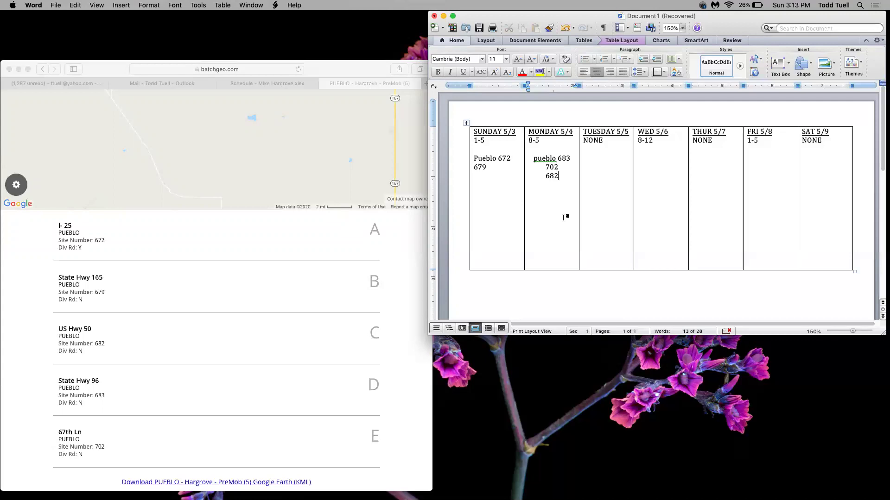
- Switch to the online Excel schedule, select cell B5, widen the browser window, and move the Word window aside
left_click(279, 85)
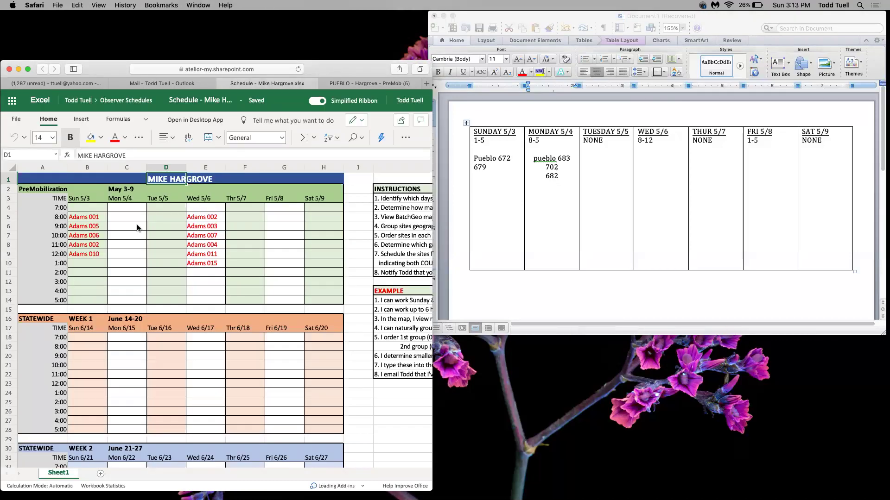
left_click(96, 218)
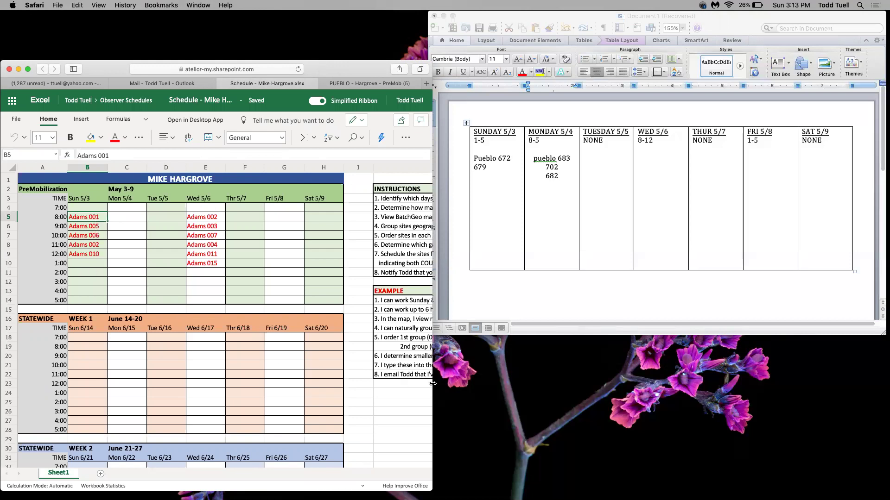
left_click_drag(432, 384, 481, 383)
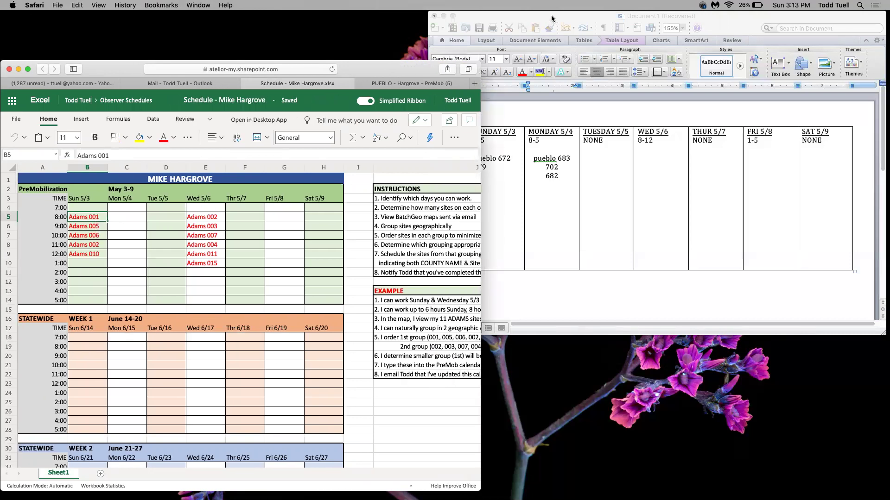
left_click_drag(551, 18, 588, 19)
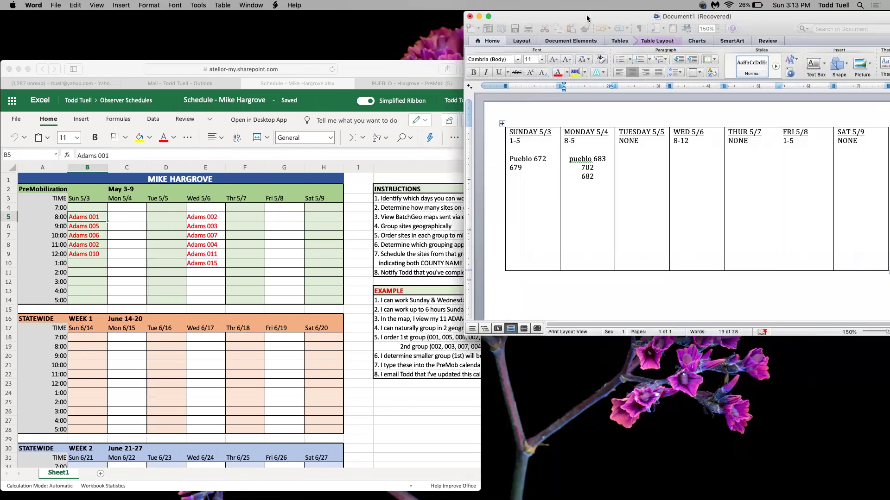
- Clear the sample Adams entries from the Sunday 5/3 column, cells B5 to B9
left_click(98, 220)
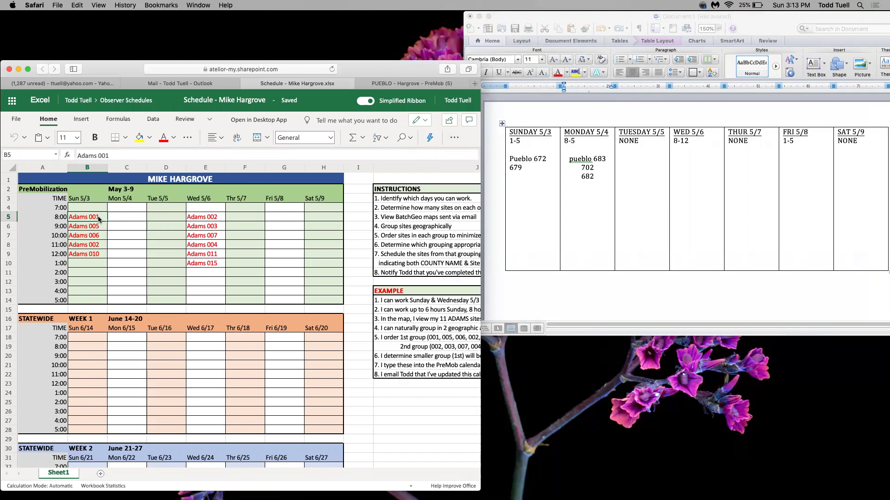
key("BackSpace")
key("Down")
key("BackSpace")
key("Down")
key("BackSpace")
key("Down")
key("BackSpace")
key("Down")
key("BackSpace")
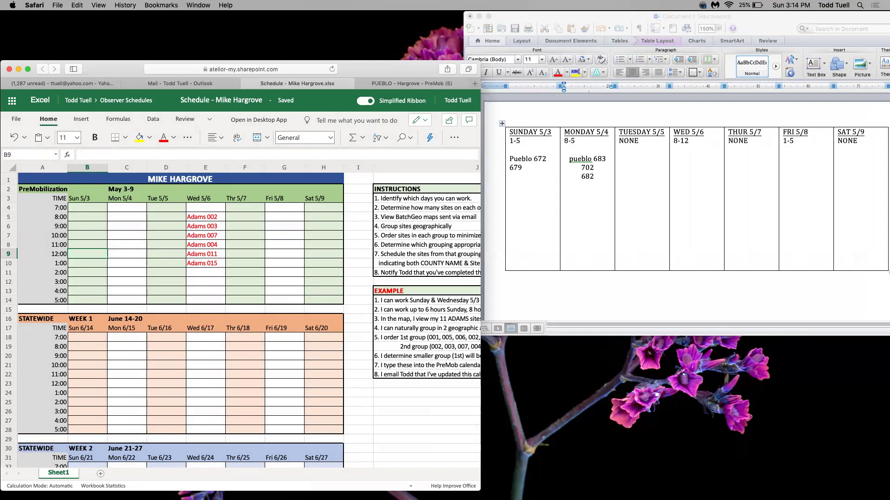
- Under Sunday 5/3, enter PUEBLO 672 in the 12:00 slot and PUEBLO 679 in the 1:00 slot
type("PU")
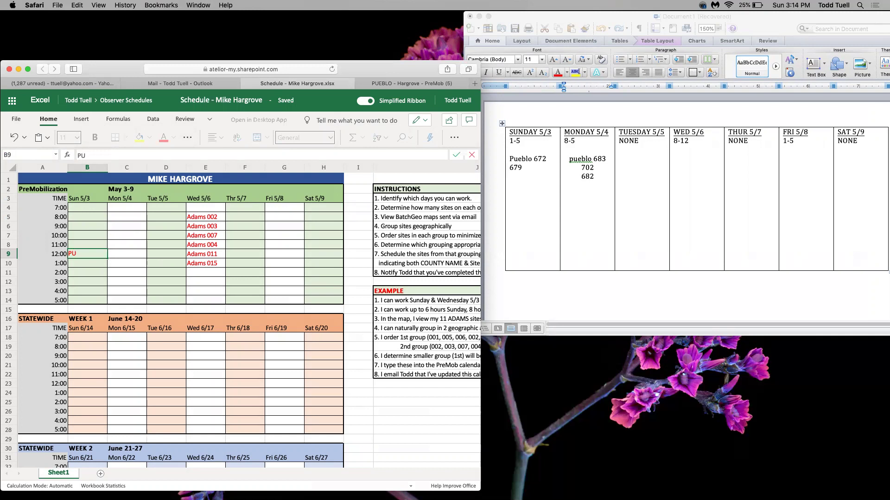
type("EBLO 672")
key("Return")
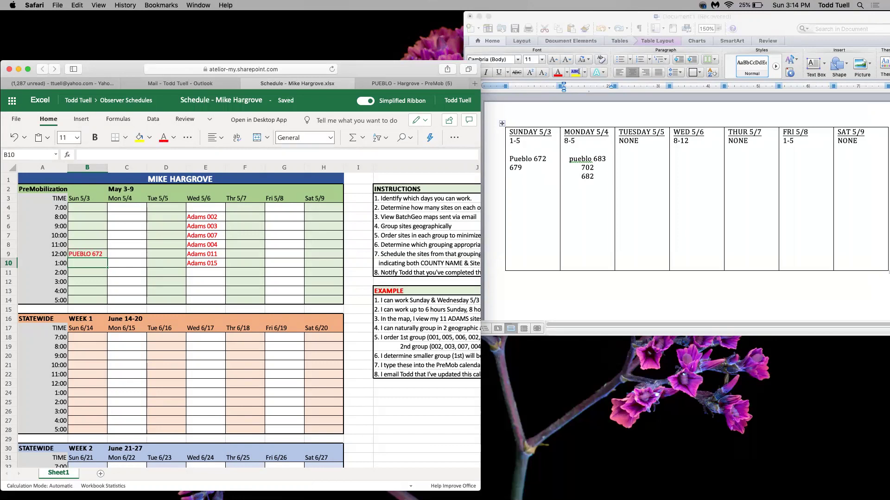
type("PUEBLO 672")
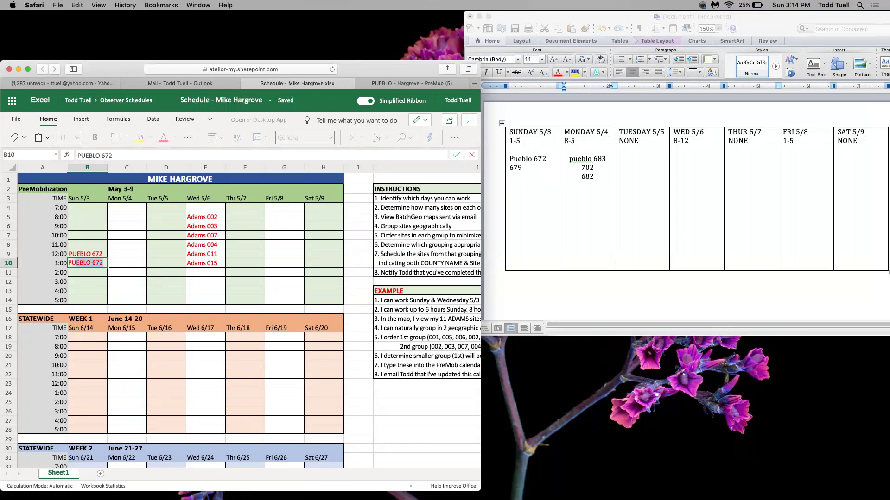
key("Right")
key("Right")
key("Left")
key("Left")
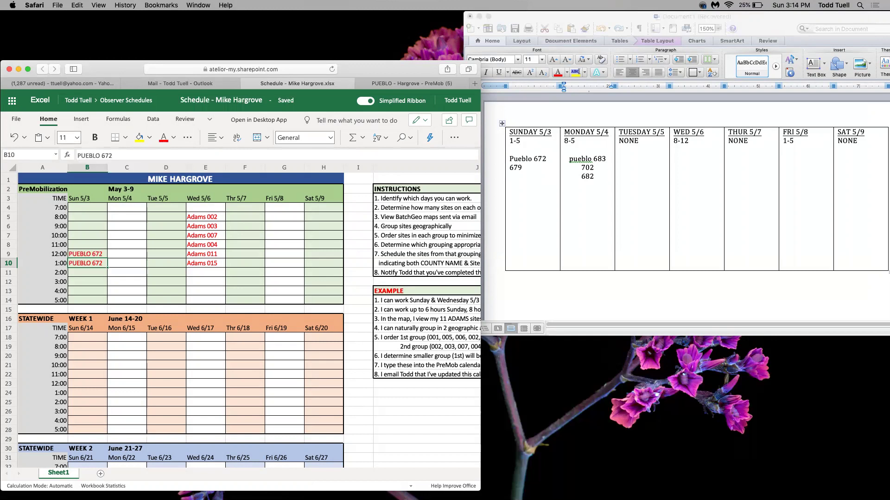
left_click(115, 156)
key("BackSpace")
type("9")
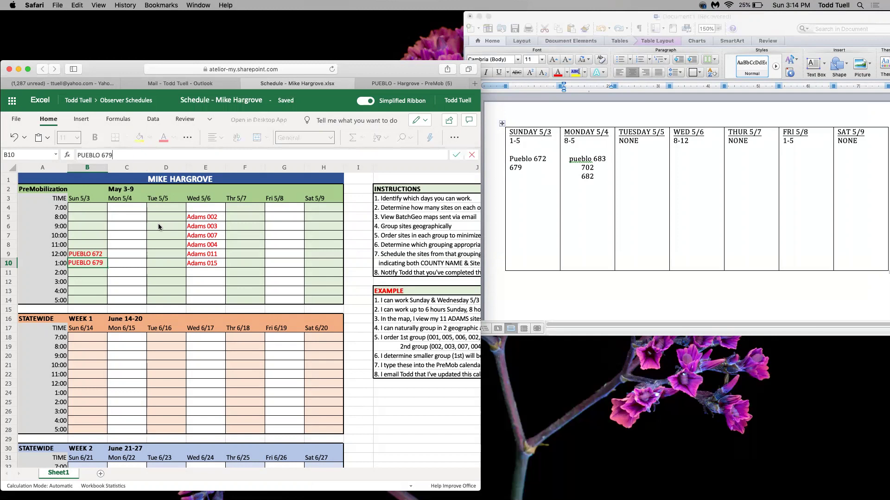
- Under Monday 5/4, enter PUEBLO 683, PUEBLO 702 and PUEBLO 682 in the 8:00, 9:00 and 10:00 slots
left_click(130, 218)
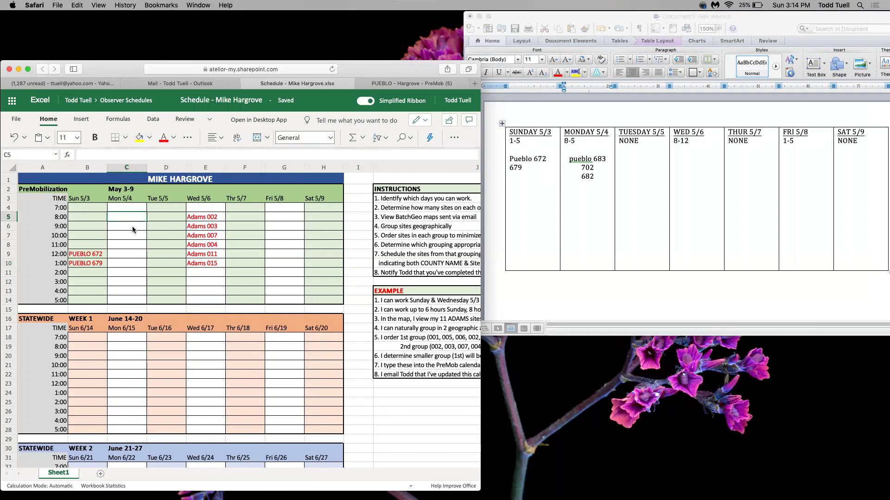
type("PUEBLO ")
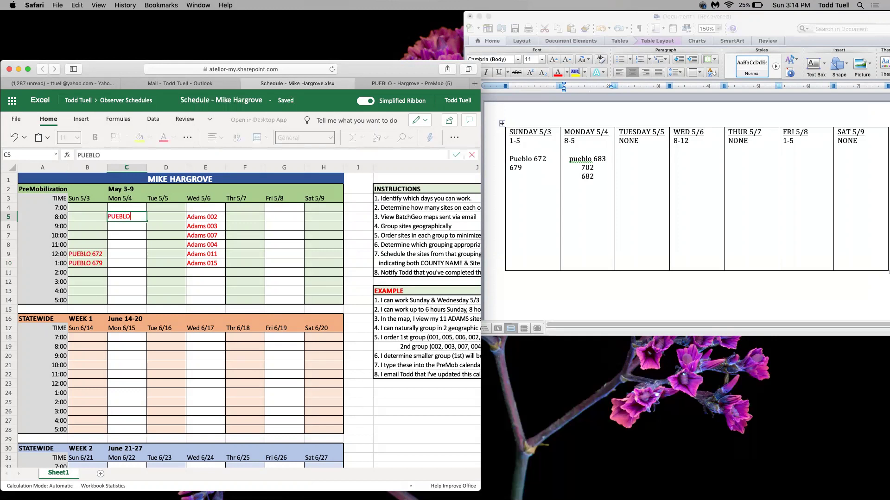
type("683")
key("Return")
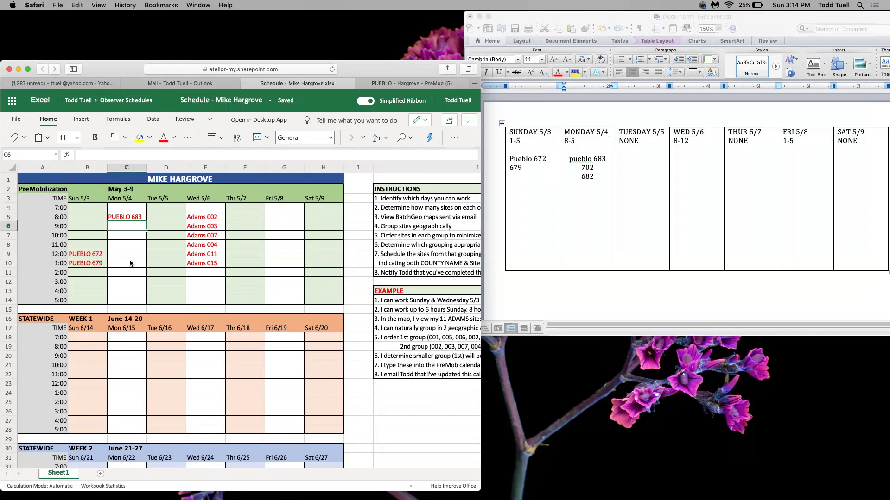
type("P")
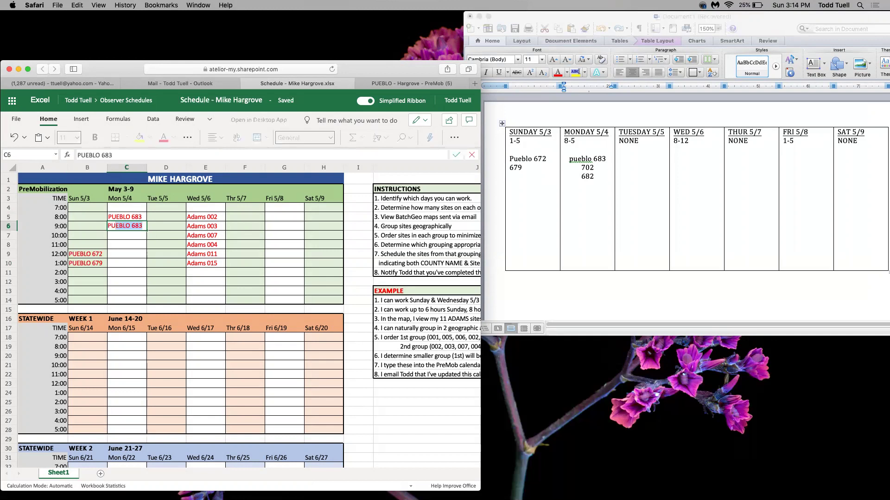
type("UEBLO 702")
key("Return")
type("PUEBLO ")
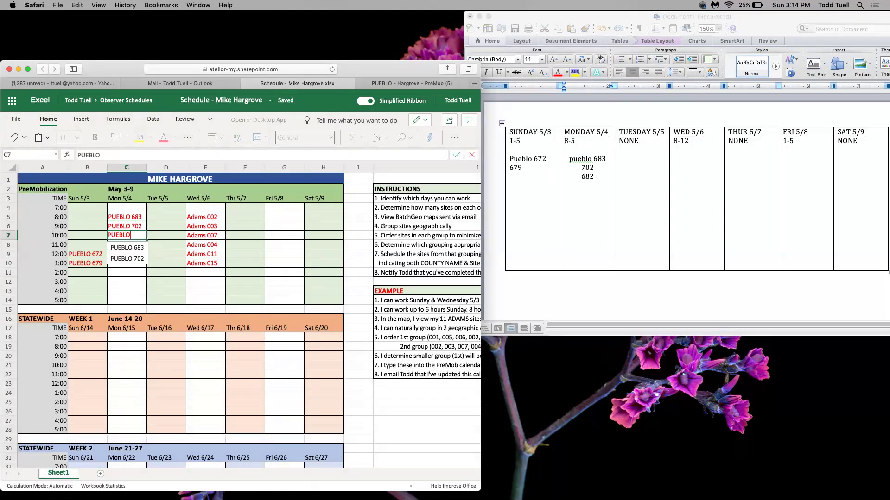
type("682")
key("Return")
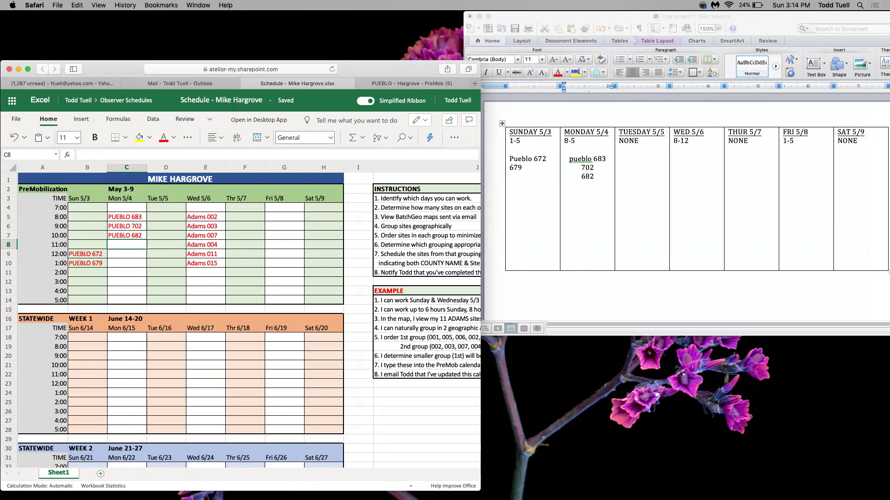
- Clear the sample Adams entries from the Wednesday 5/6 column, cells E5 to E10
left_click(209, 218)
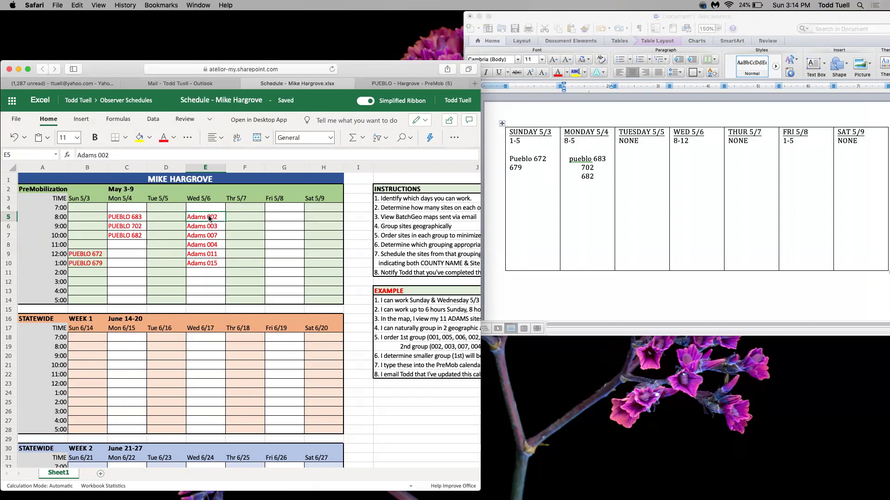
key("BackSpace")
key("Return")
key("BackSpace")
key("Return")
key("BackSpace")
key("Return")
key("BackSpace")
key("Return")
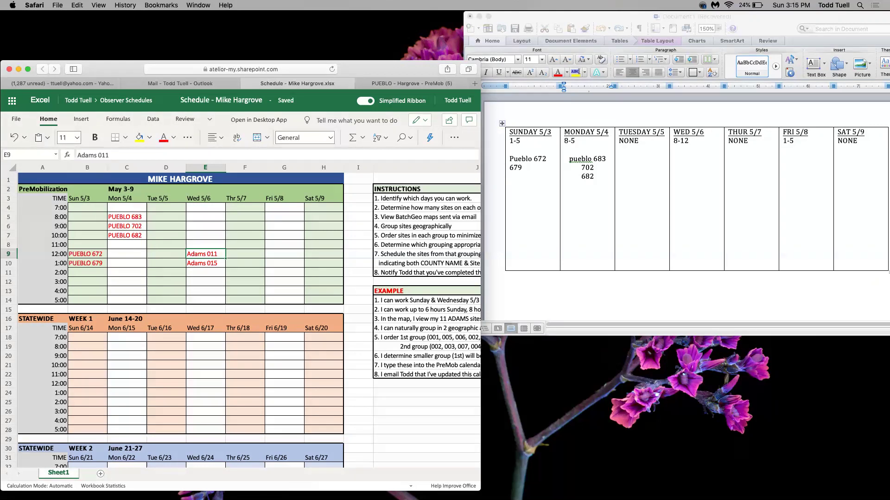
key("BackSpace")
key("Return")
key("BackSpace")
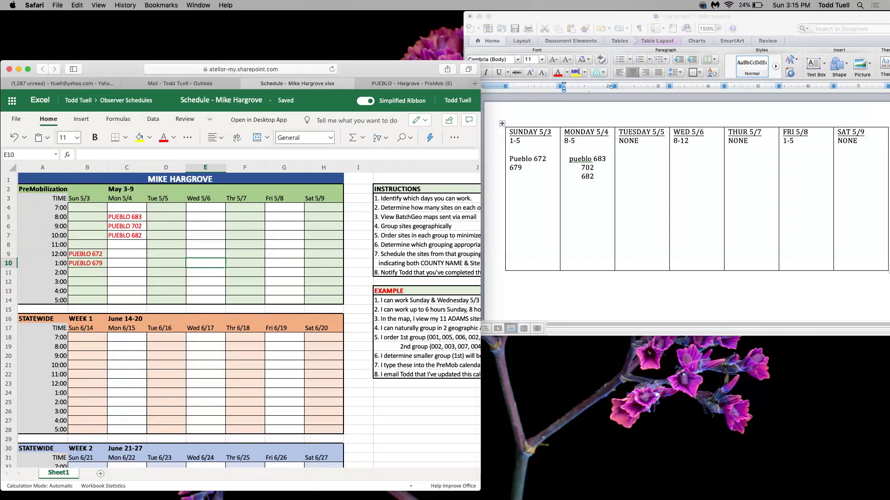
- Review the open PreMobilization slots on Monday from 12:00, Wednesday morning and Friday from 11:00, plus the statewide weeks below
left_click(123, 254)
left_click_drag(123, 254, 123, 291)
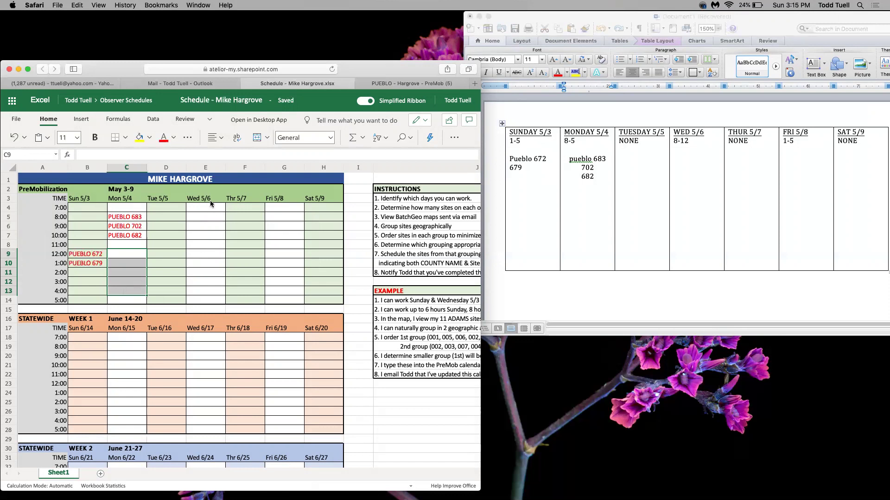
left_click_drag(205, 211, 205, 231)
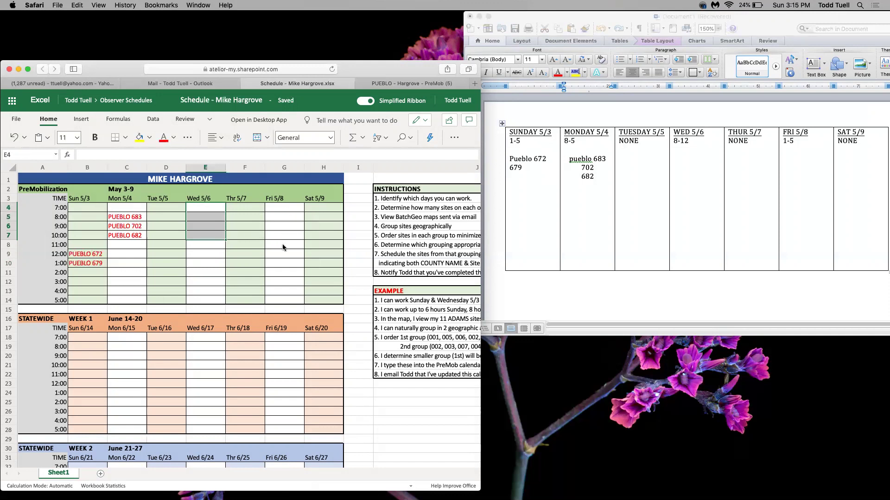
left_click_drag(284, 247, 284, 283)
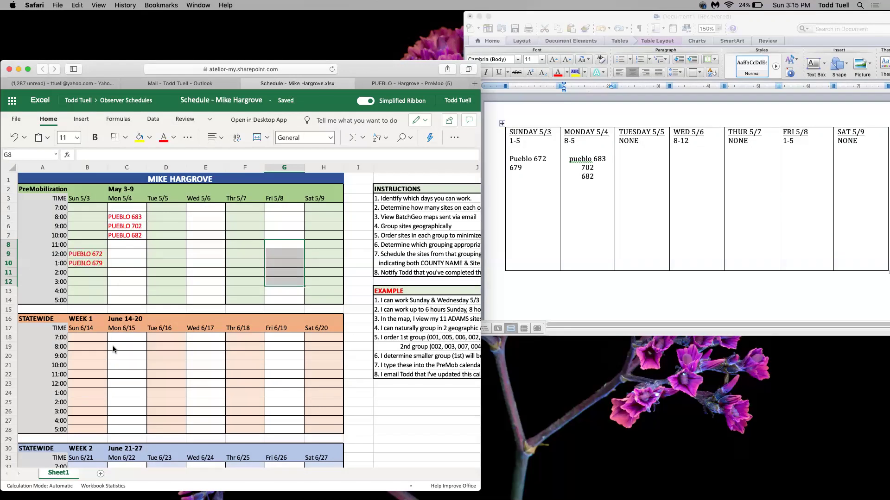
scroll(113, 349, "down", 5)
scroll(114, 349, "up", 5)
- Widen the browser window and review the scheduling instructions in column J, from identifying work days to notifying the coordinator
left_click_drag(480, 270, 550, 271)
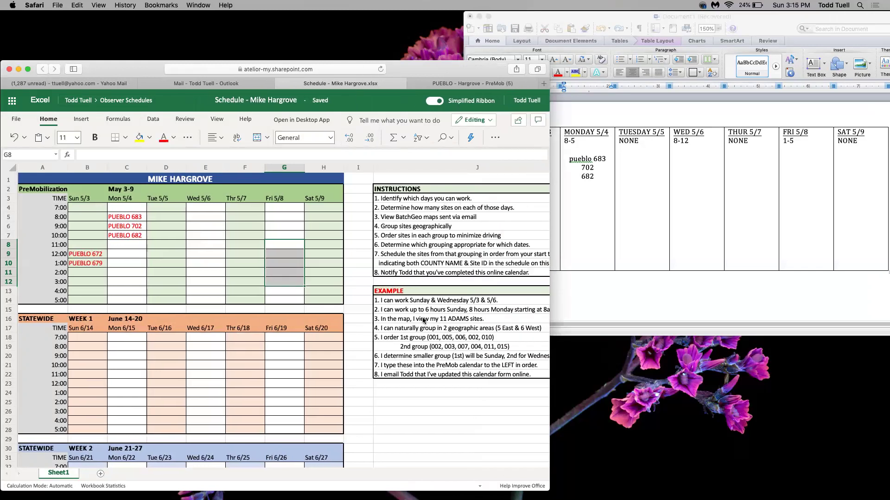
scroll(435, 248, "down", 1)
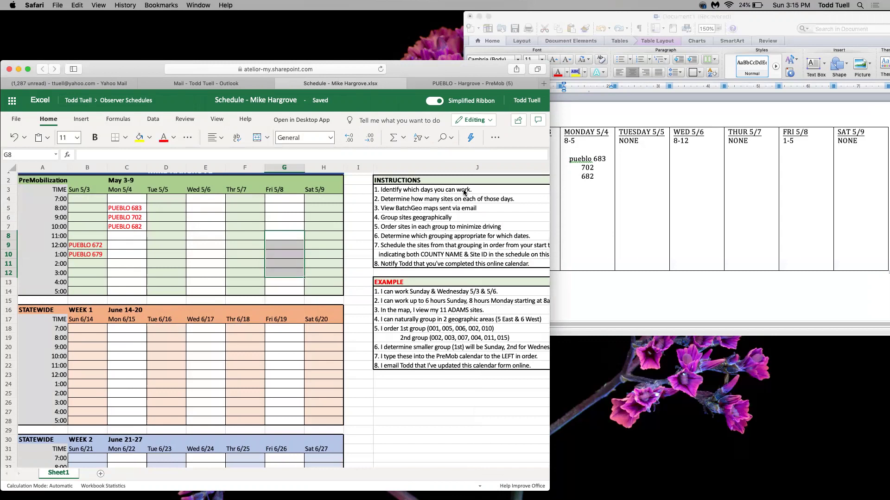
left_click(464, 192)
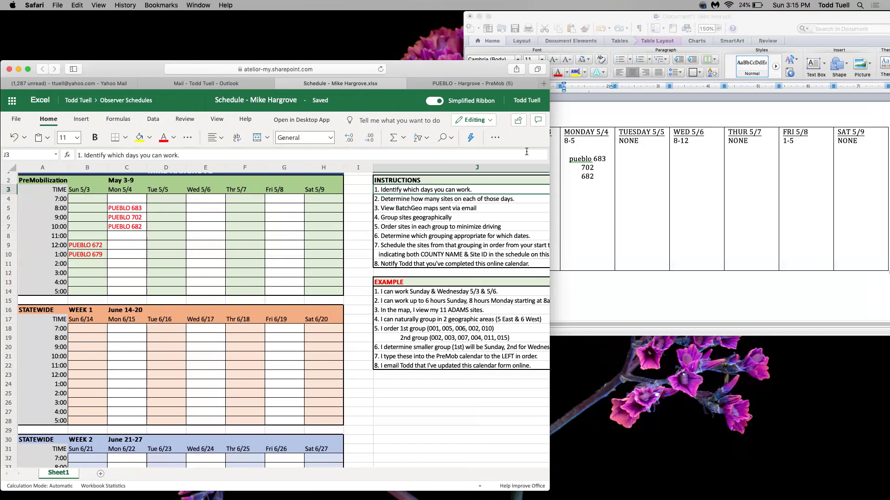
left_click(469, 203)
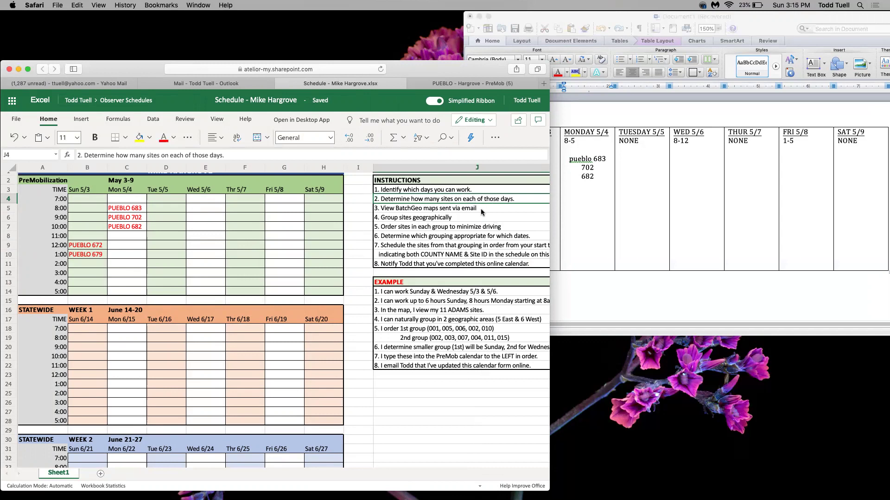
left_click(481, 211)
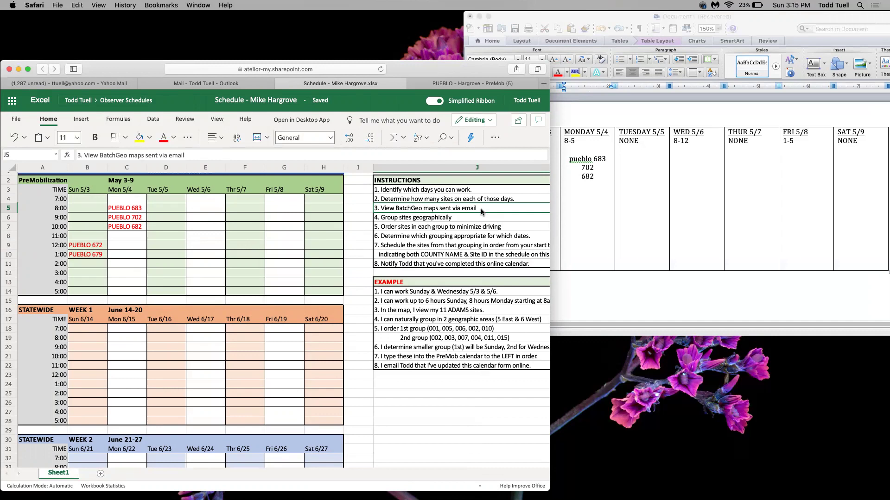
left_click(456, 219)
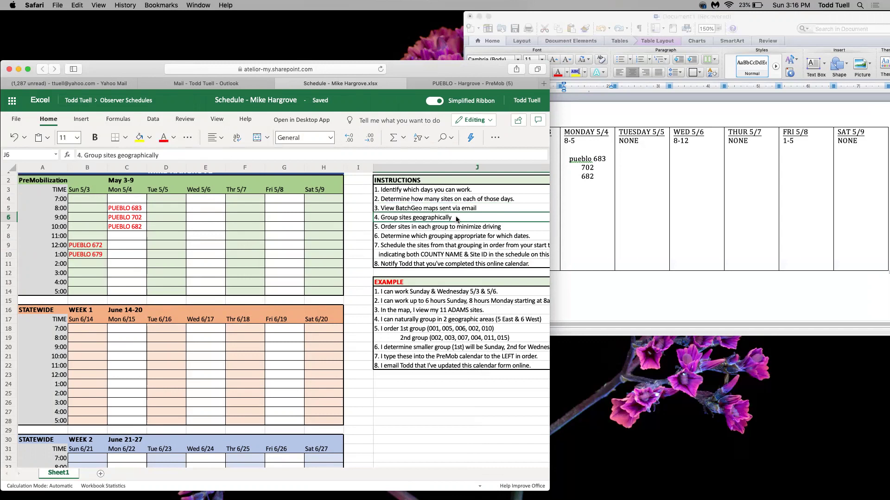
left_click(432, 230)
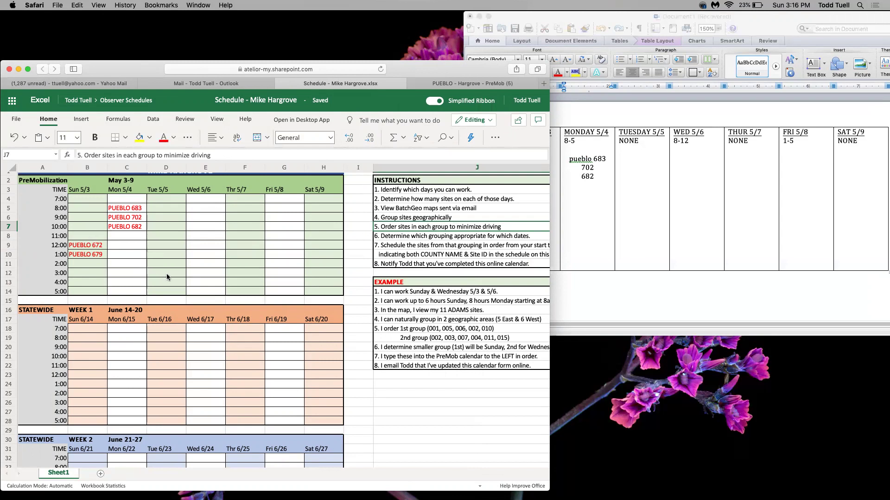
left_click(456, 263)
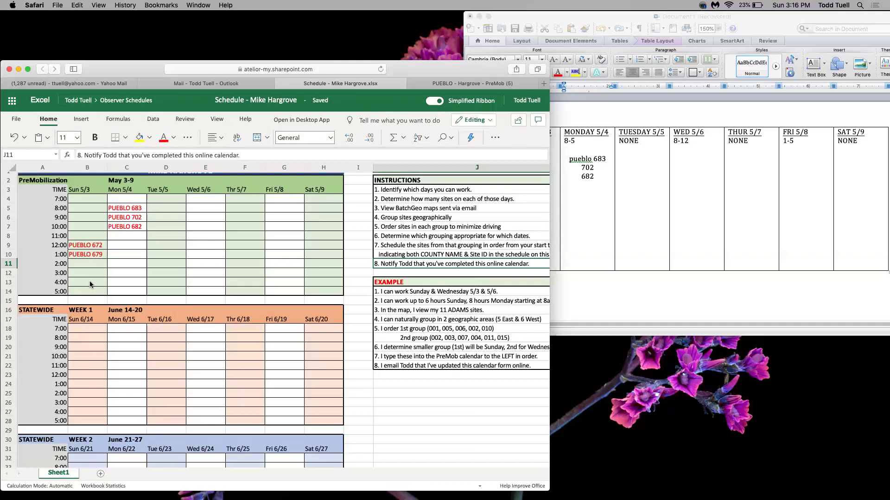
- Move the browser window up, switch to PowerPoint, and present from the Demonstration slide through the full Site Scheduling Review list
left_click_drag(142, 69, 141, 22)
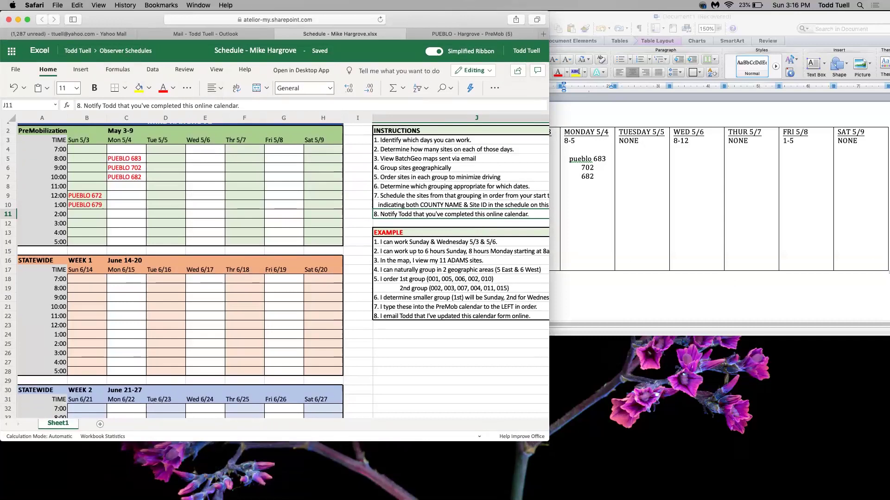
left_click(887, 222)
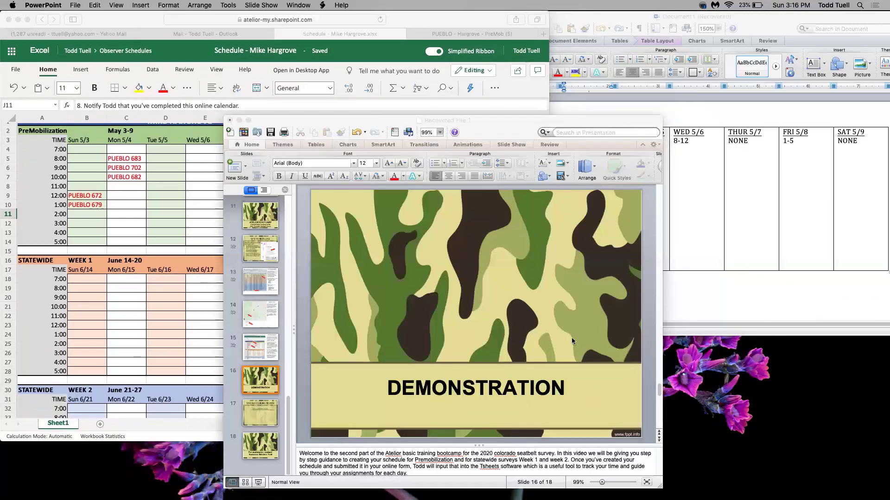
left_click(258, 483)
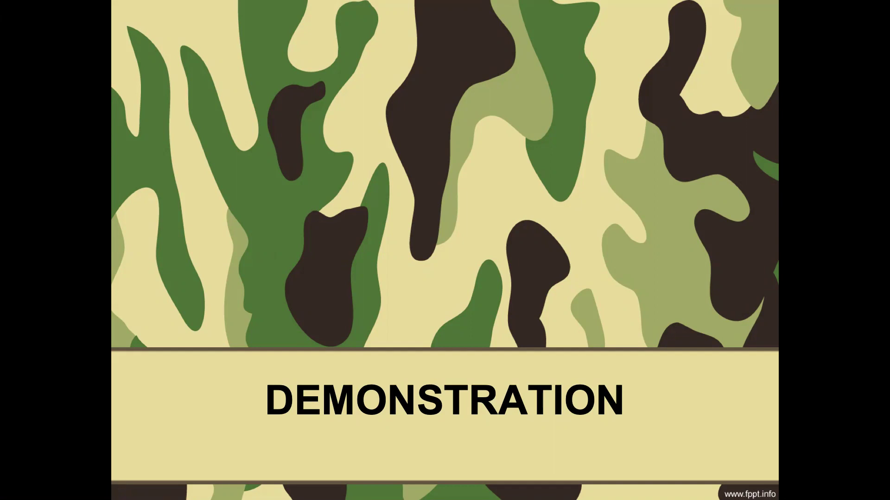
key("Right")
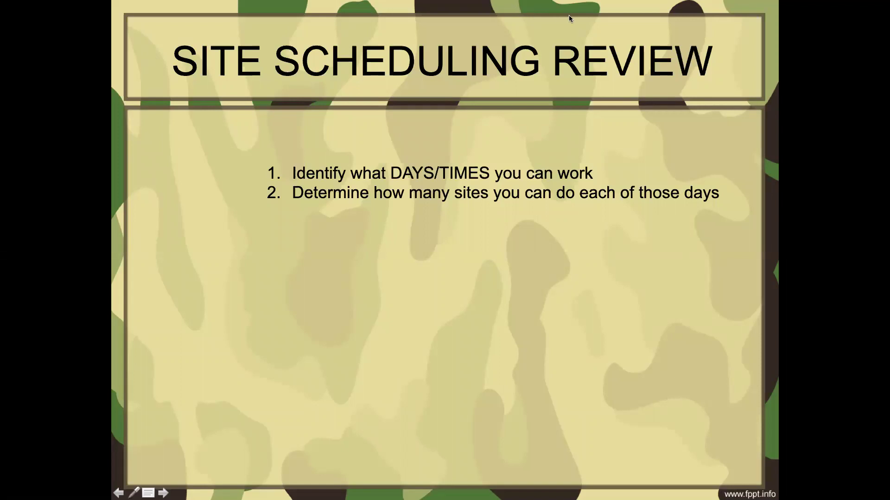
left_click(580, 62)
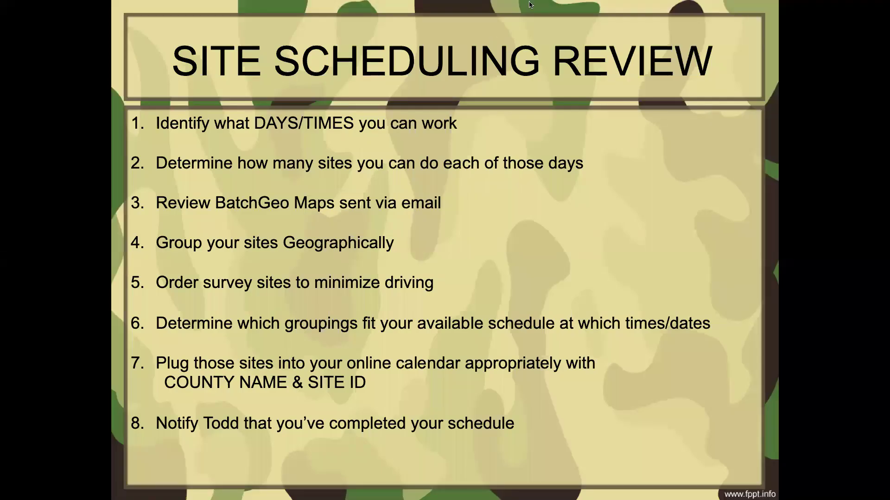